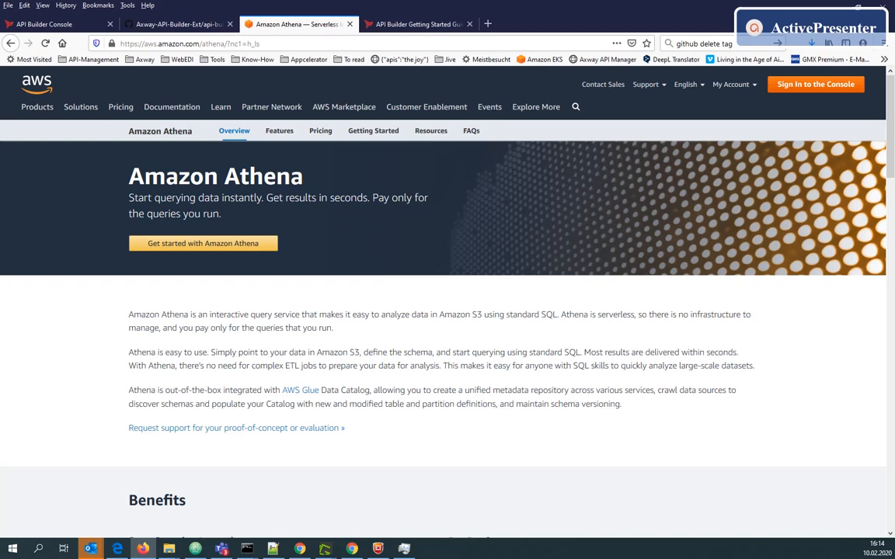
# Open the project's Plugins list in the API Builder Console
pyautogui.hotkey('ctrl', 'Tab')
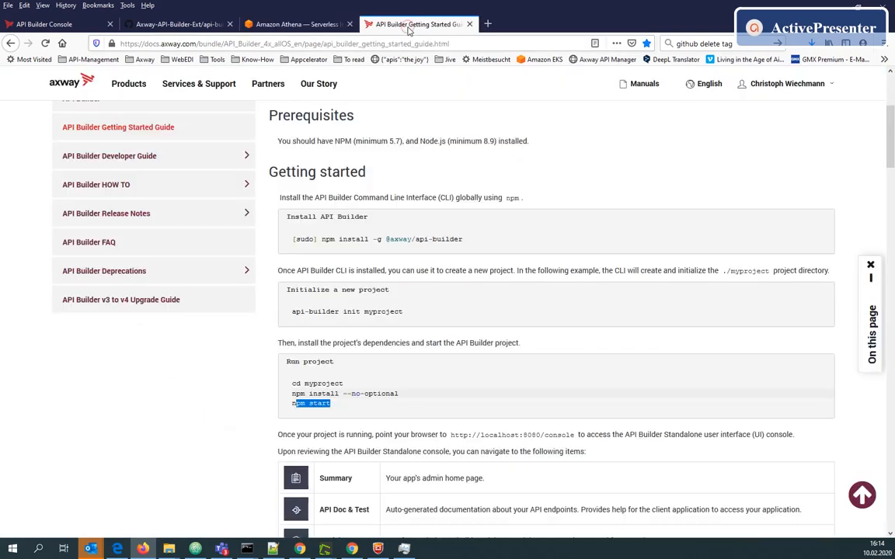
pyautogui.click(393, 314)
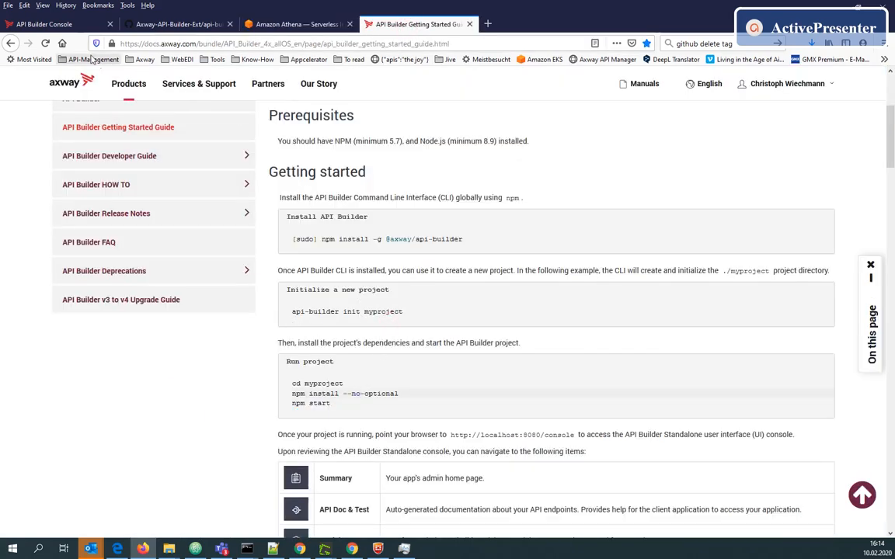
pyautogui.click(67, 32)
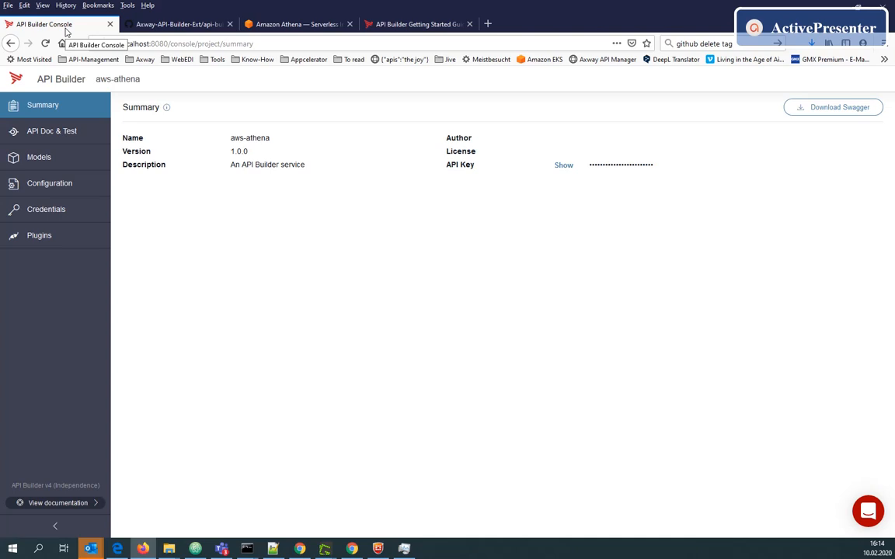
pyautogui.click(54, 240)
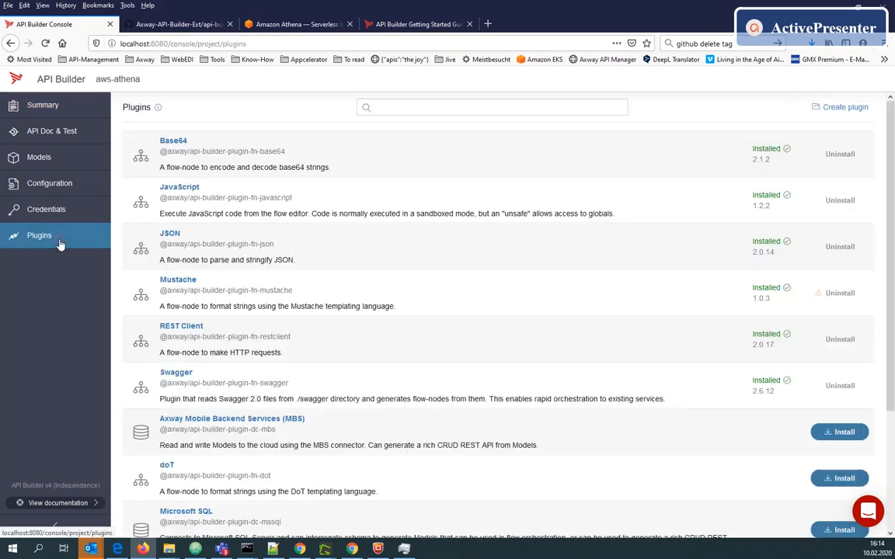
# Search the plugins for aws, then clear the search
pyautogui.click(382, 107)
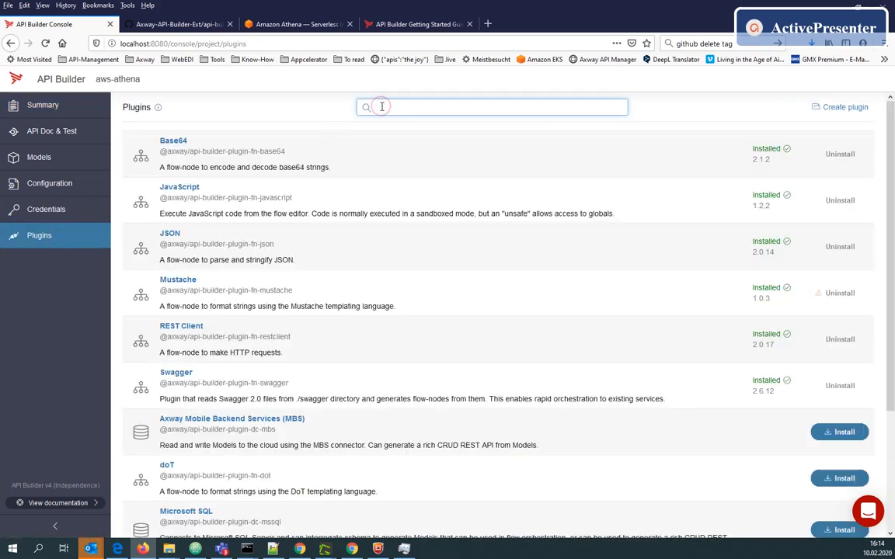
pyautogui.write('aws')
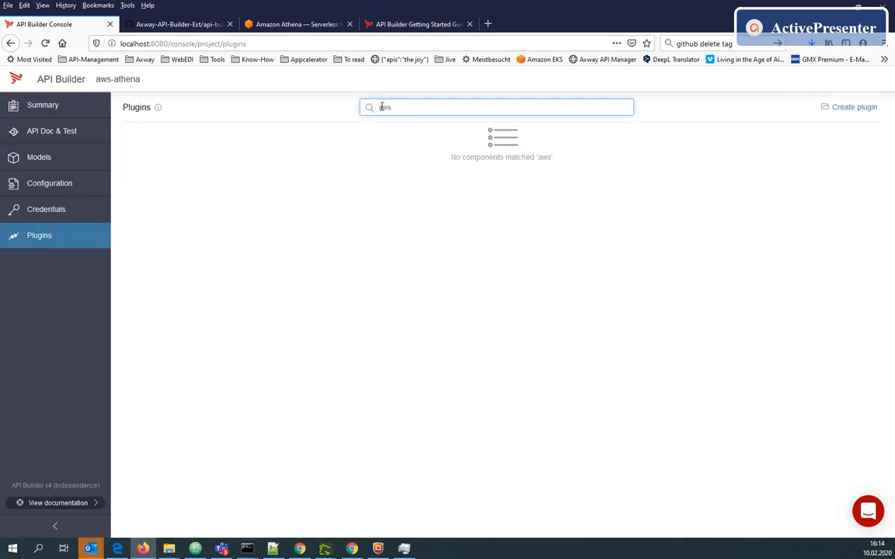
pyautogui.press('BackSpace')
pyautogui.press('BackSpace')
pyautogui.press('BackSpace')
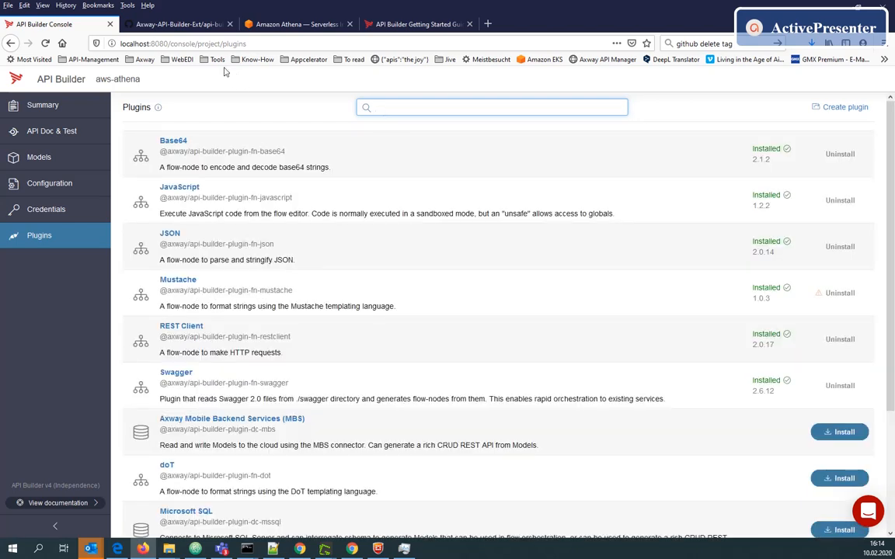
# Find and open the api-builder-plugin-fn-aws-athena package among the api-builder-extras repository packages
pyautogui.click(167, 24)
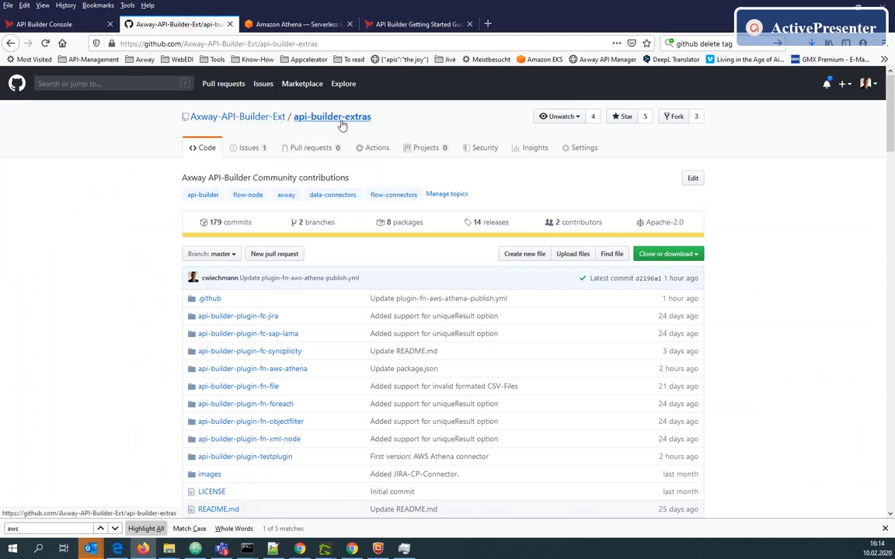
pyautogui.click(404, 225)
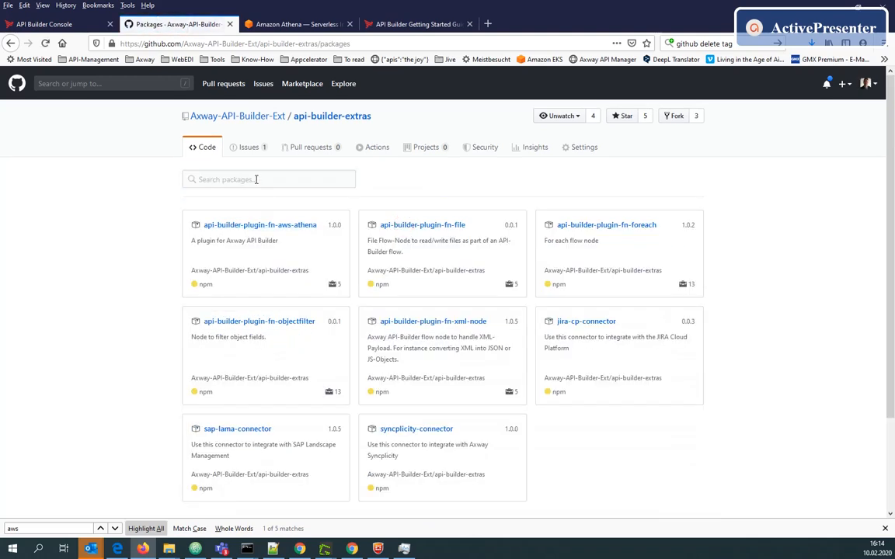
pyautogui.click(256, 180)
pyautogui.write('aws')
pyautogui.press('Return')
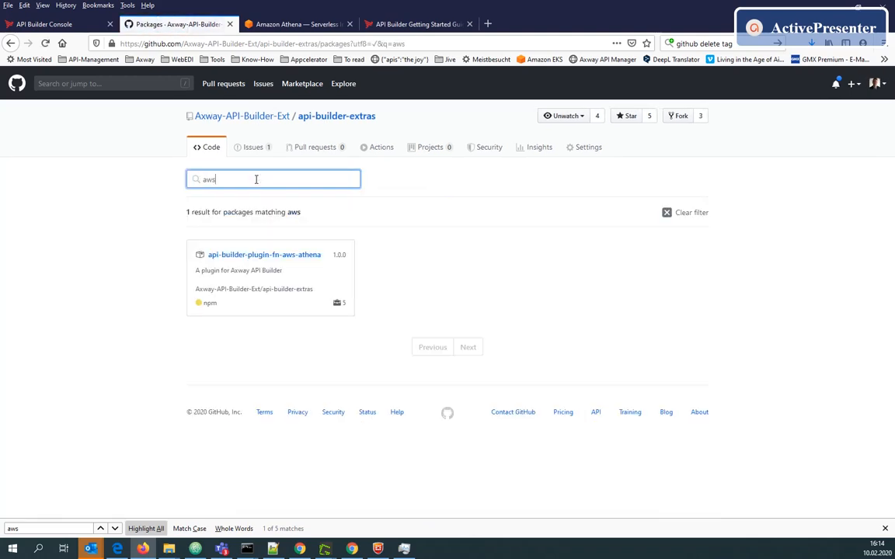
pyautogui.click(291, 260)
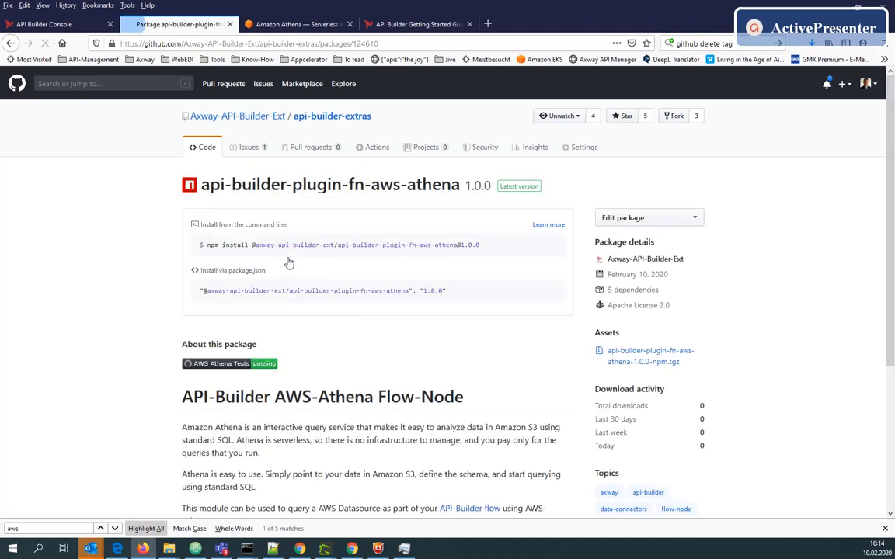
# Copy the package's npm install command and switch to the API Builder terminal
pyautogui.click(484, 247)
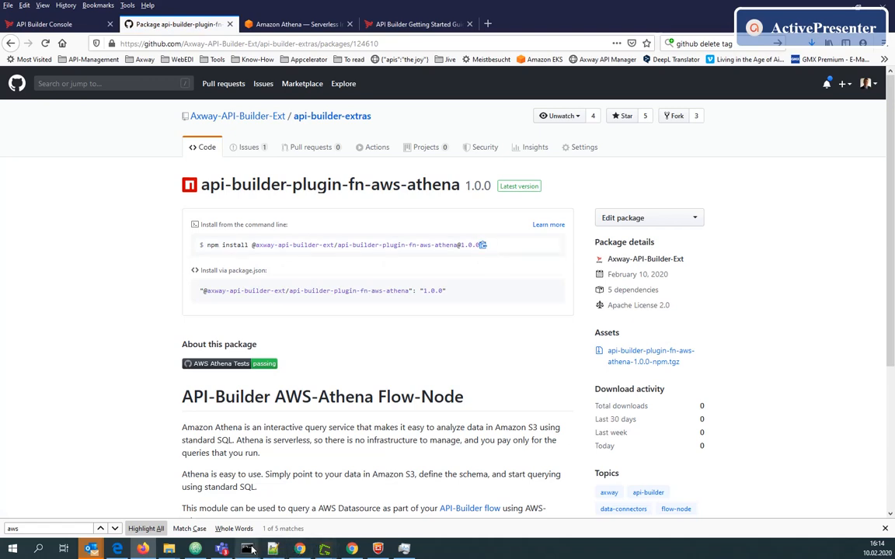
pyautogui.moveTo(252, 549)
pyautogui.click(192, 458)
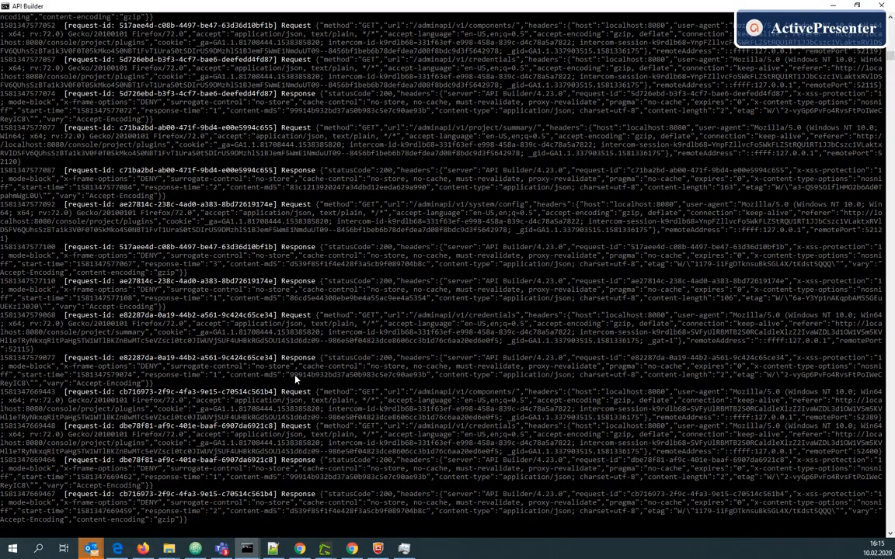
# Stop the running API Builder server and confirm terminating the batch job
pyautogui.hotkey('ctrl', 'c')
pyautogui.write('j')
pyautogui.press('Return')
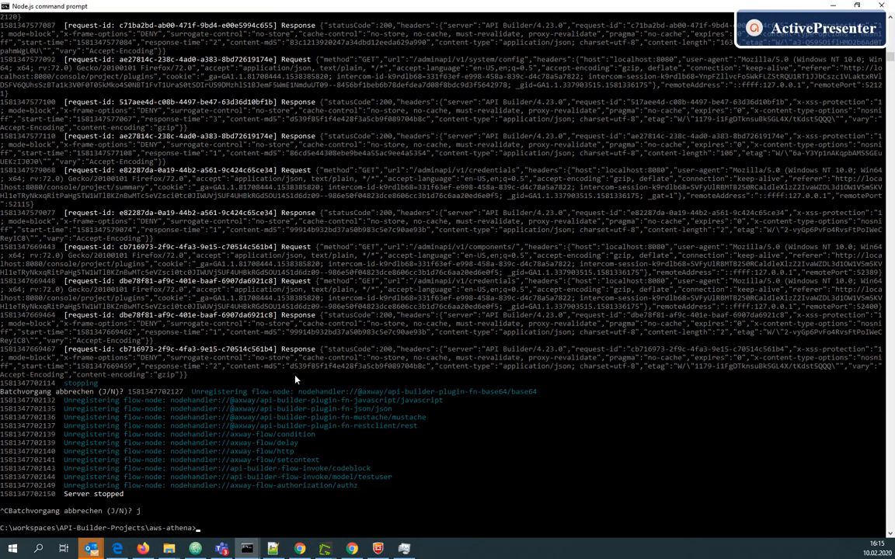
# Install the plugin by running the pasted npm install command with --no-optional appended
pyautogui.hotkey('ctrl', 'v')
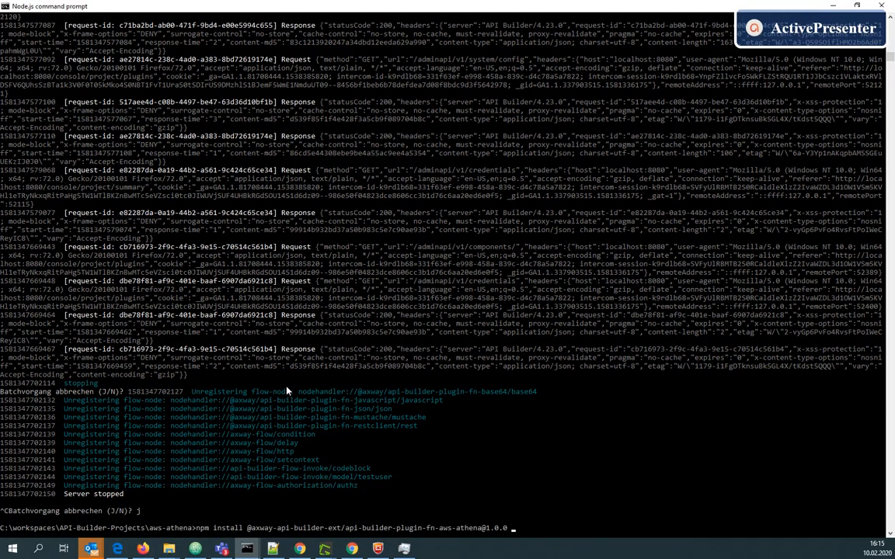
pyautogui.write('--no-optional')
pyautogui.press('Return')
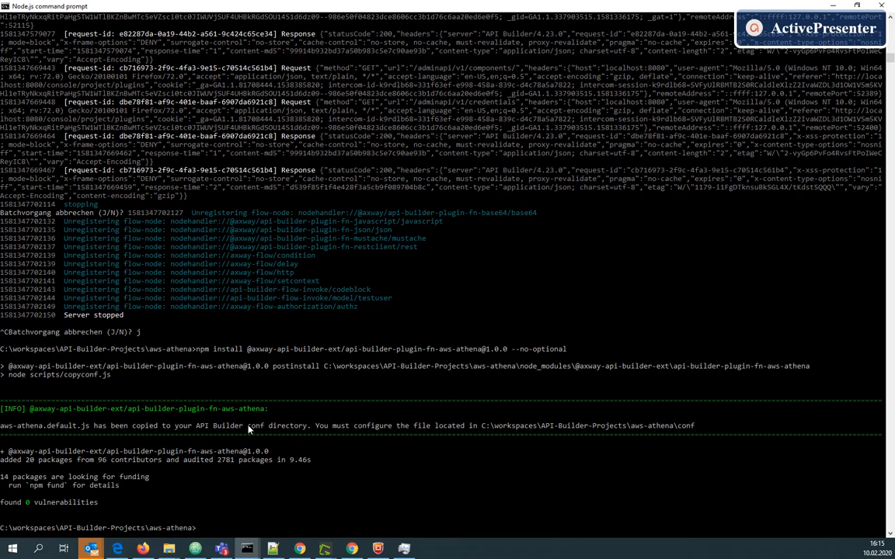
# Start the project with npm start and return to the API Builder Console
pyautogui.write('npm start')
pyautogui.press('Return')
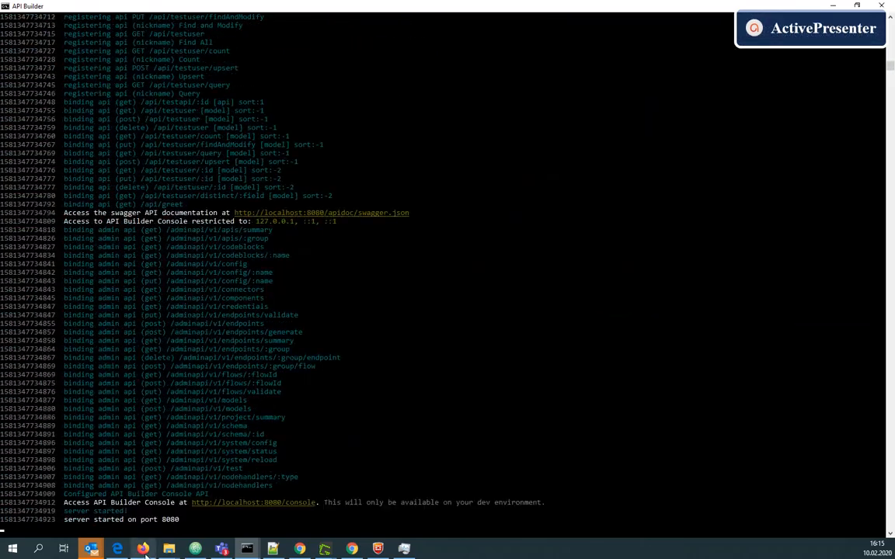
pyautogui.click(143, 548)
pyautogui.click(53, 23)
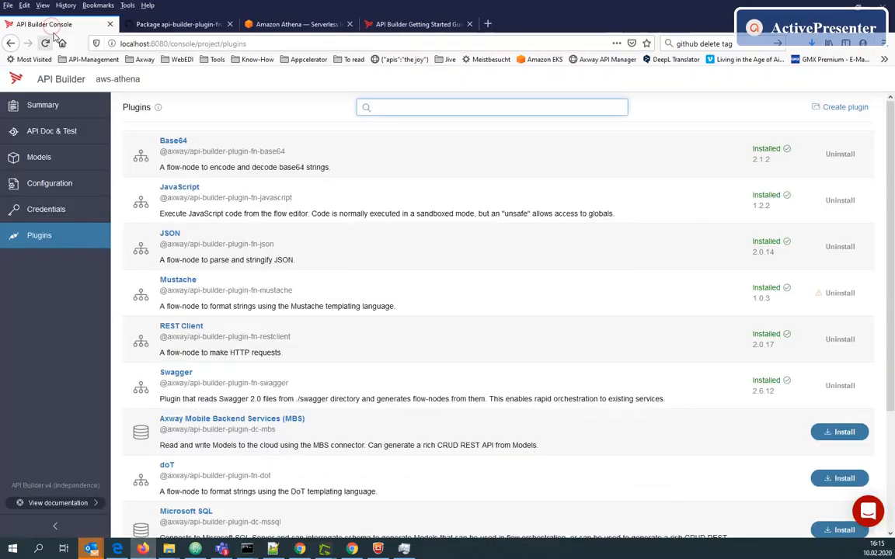
# Open the aws-athena.default.js configuration file and set the region to us-east-1
pyautogui.click(61, 181)
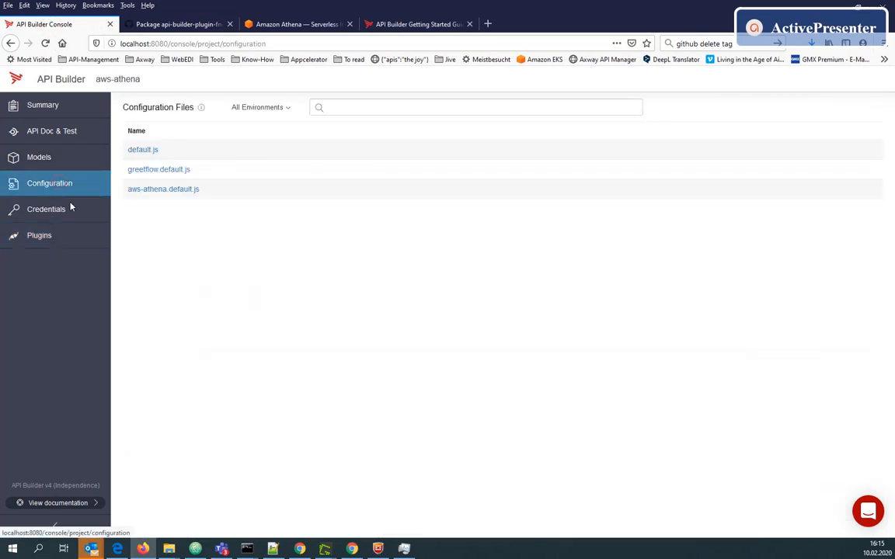
pyautogui.click(148, 195)
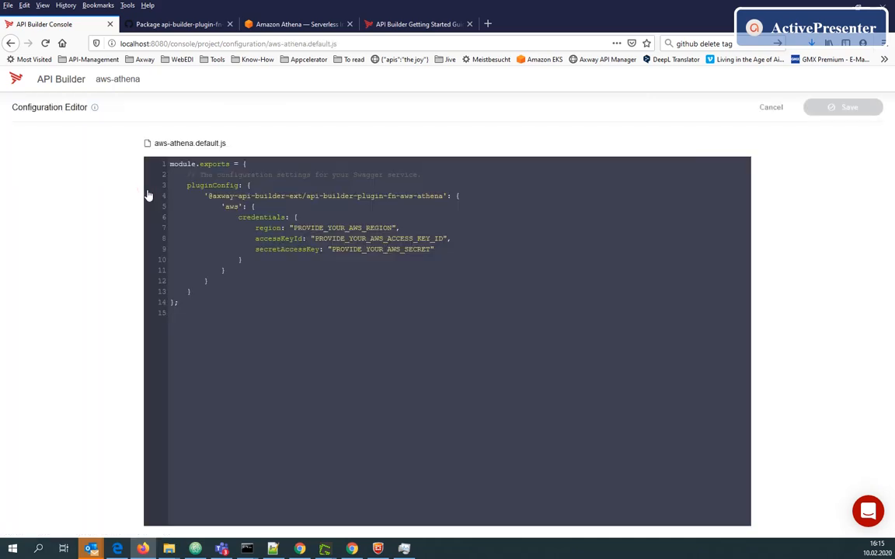
pyautogui.click(275, 549)
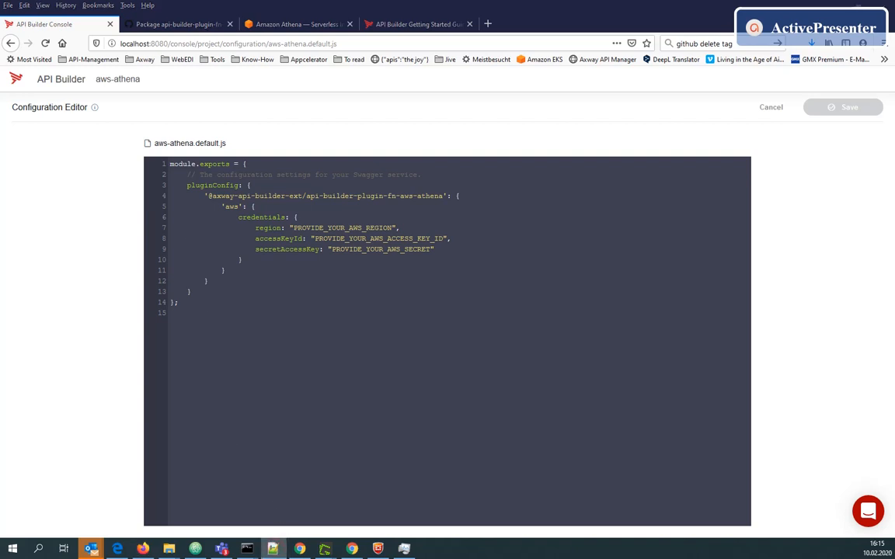
pyautogui.doubleClick(319, 228)
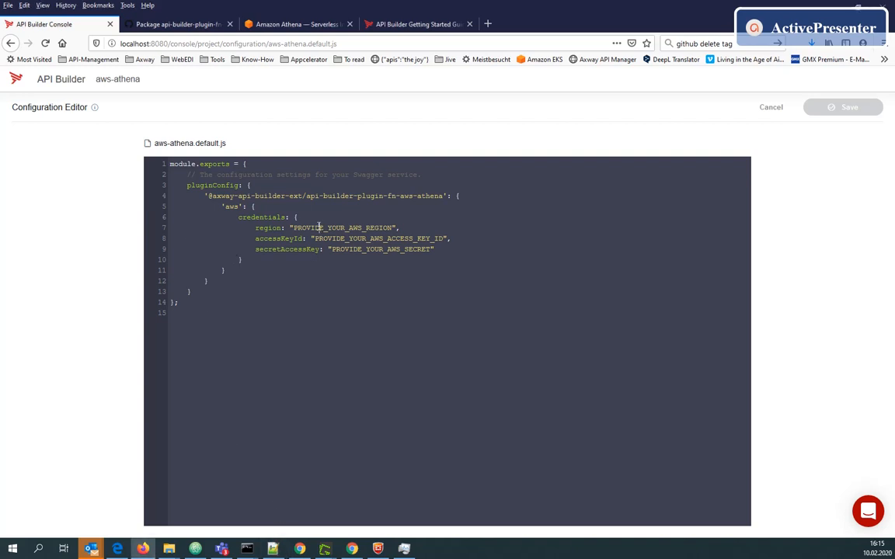
pyautogui.hotkey('ctrl', 'v')
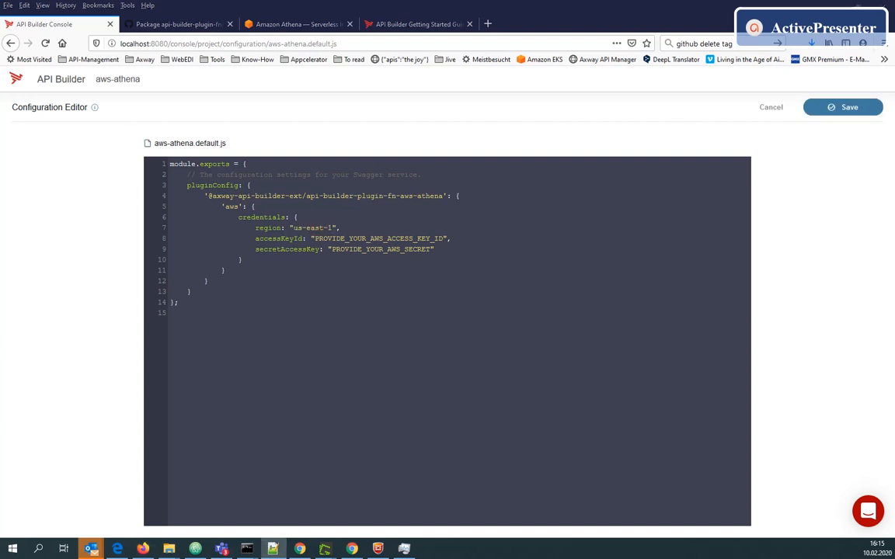
# Paste the AWS access key ID and the secret access key into the credentials
pyautogui.doubleClick(351, 239)
pyautogui.hotkey('ctrl', 'v')
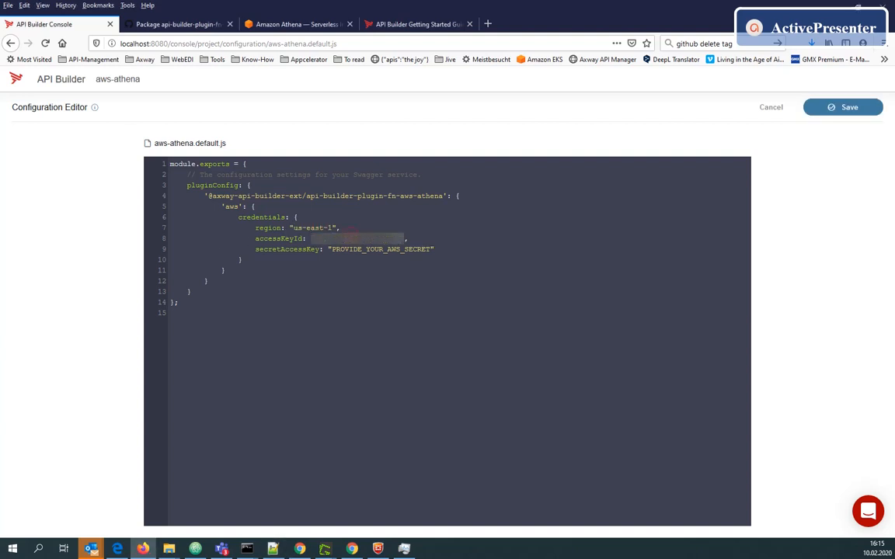
pyautogui.hotkey('alt', 'Tab')
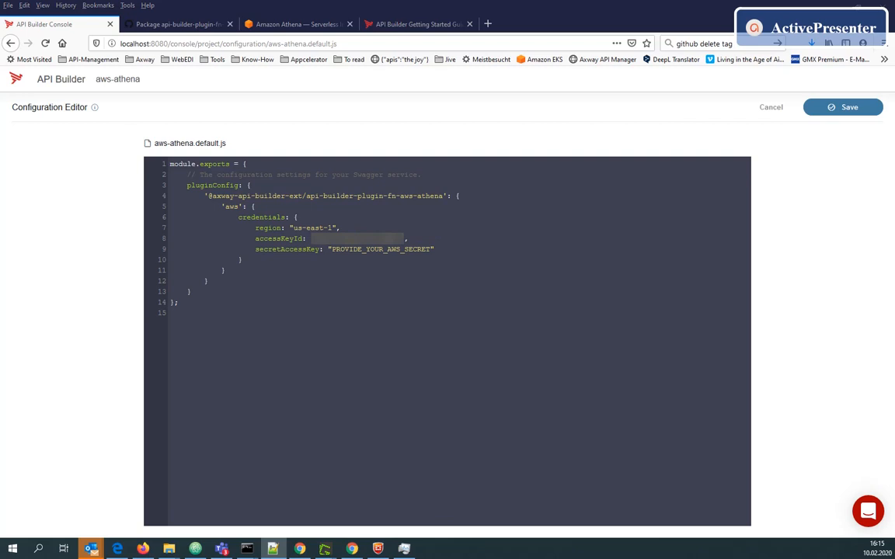
pyautogui.hotkey('alt', 'Tab')
pyautogui.hotkey('ctrl', 'v')
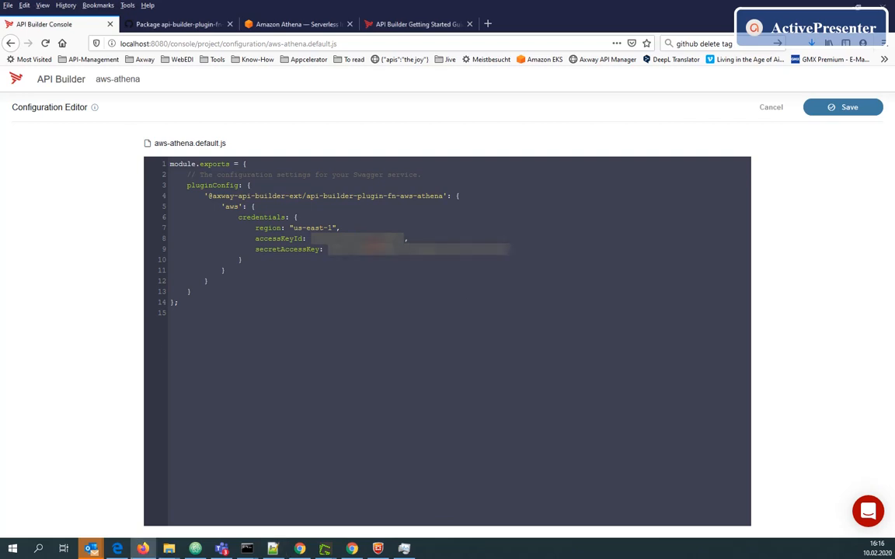
# Save the configuration file, proceeding with the server restart
pyautogui.click(834, 110)
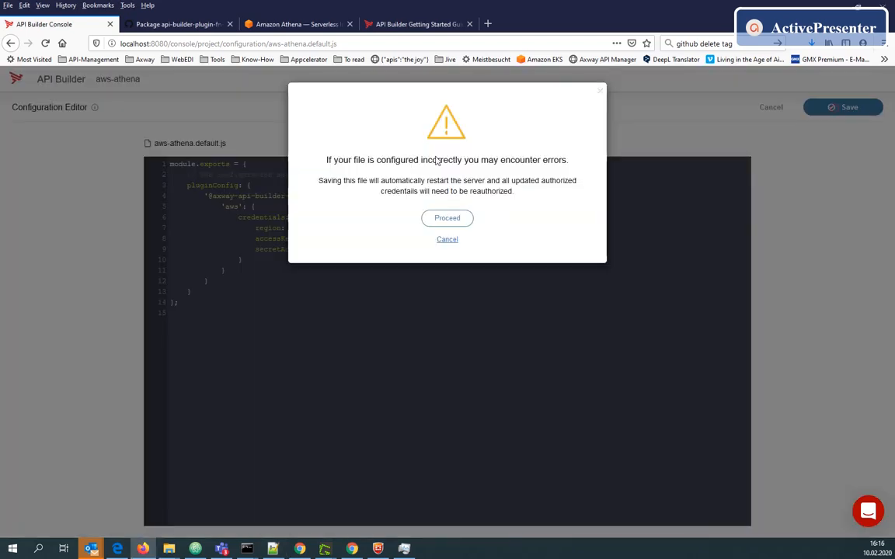
pyautogui.click(447, 218)
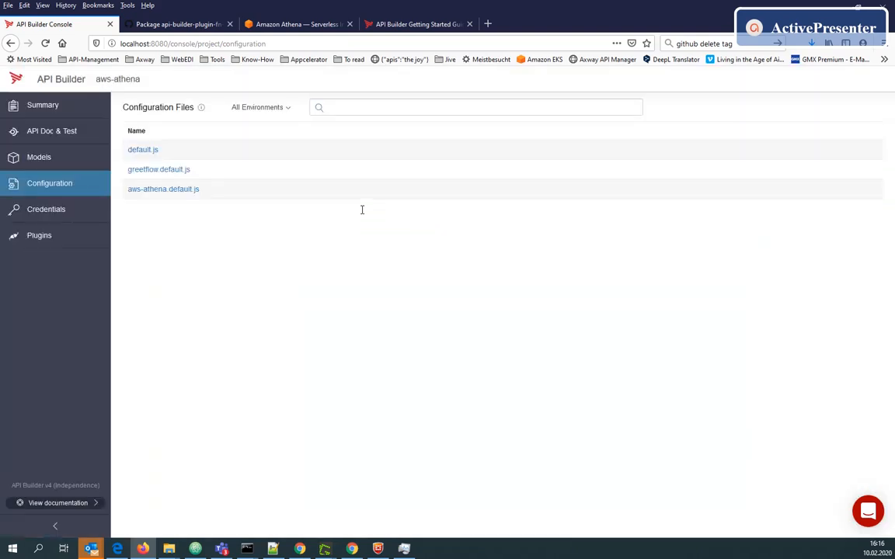
# Open the Greeting API and expand its GET /api/greet endpoint details
pyautogui.click(61, 138)
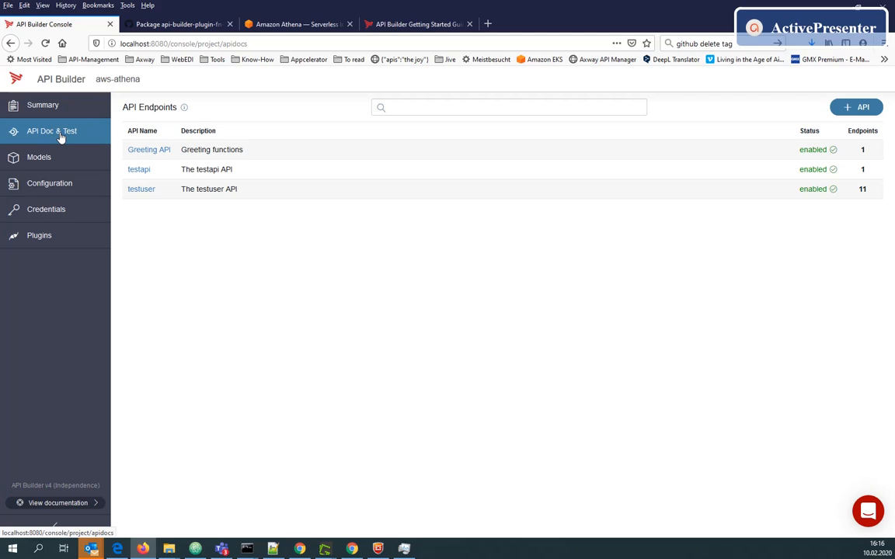
pyautogui.click(153, 152)
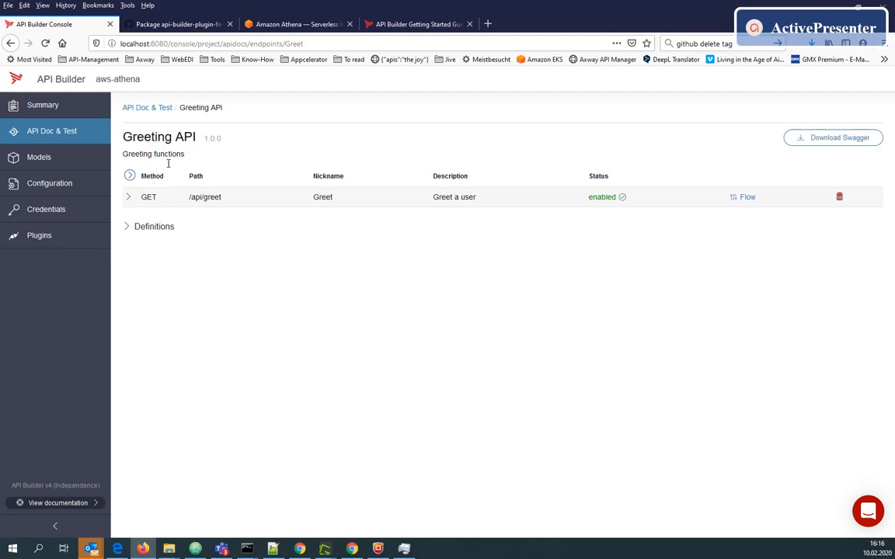
pyautogui.click(212, 199)
pyautogui.scroll(-5, 209, 389)
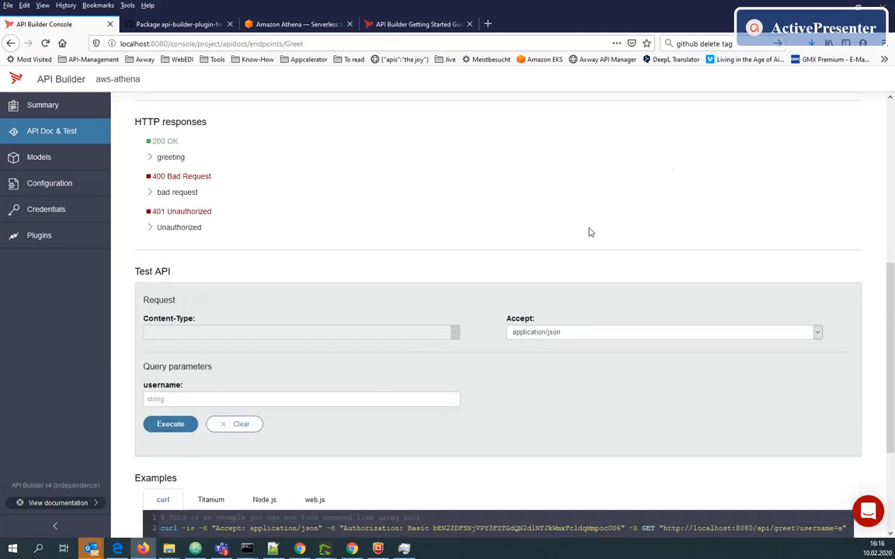
pyautogui.scroll(3, 678, 166)
pyautogui.scroll(1, 678, 167)
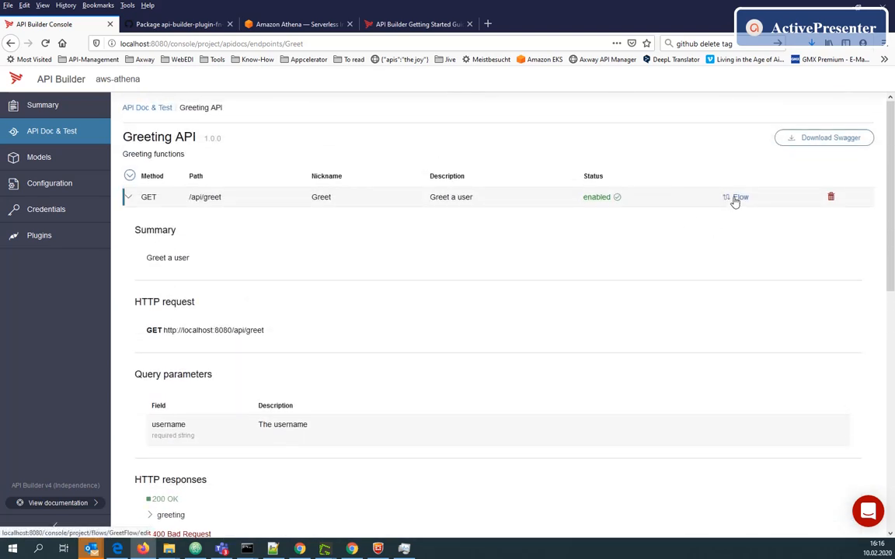
# Open the Greet flow and add an AWS Athena Query node to the canvas
pyautogui.click(736, 201)
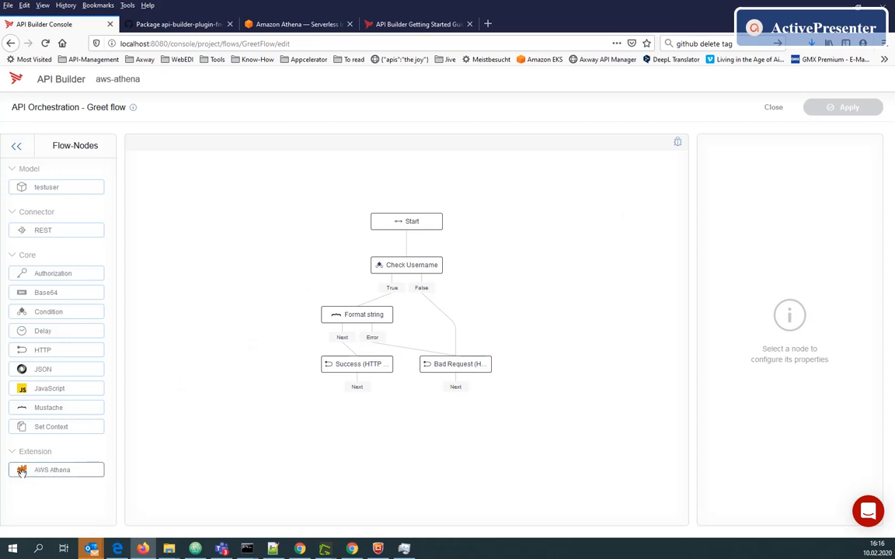
pyautogui.moveTo(21, 472); pyautogui.dragTo(552, 259)
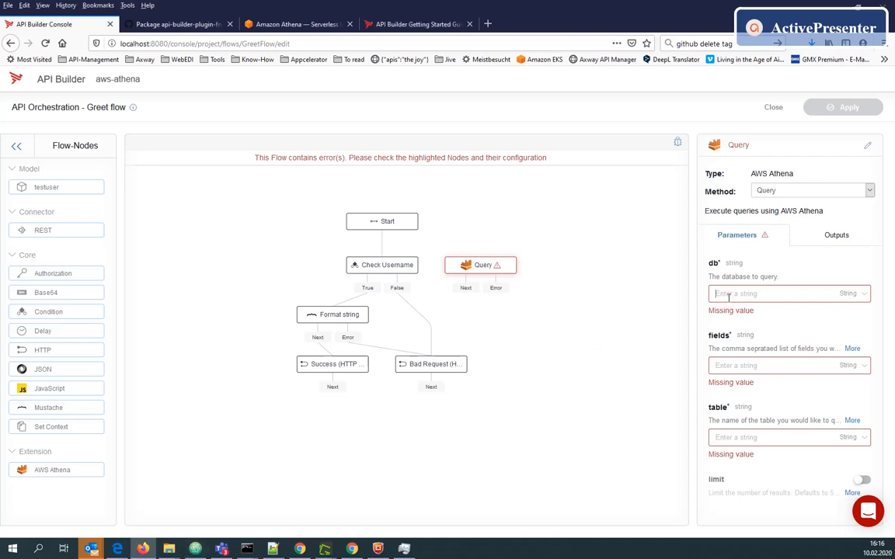
# Set the Query node's db parameter to sampledb
pyautogui.write('sampledb')
pyautogui.click(729, 368)
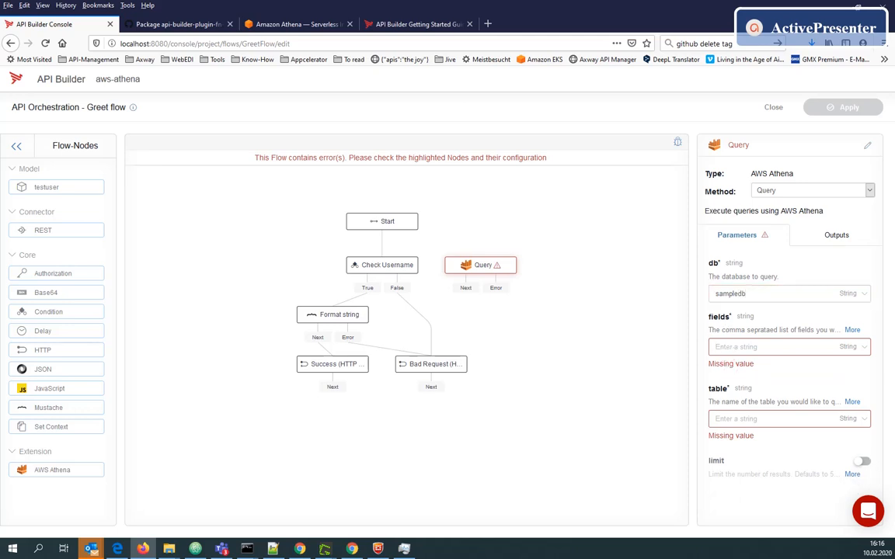
# Set the Query node's fields to elb_name, request_port and its table to elb_logs
pyautogui.hotkey('alt', 'Tab')
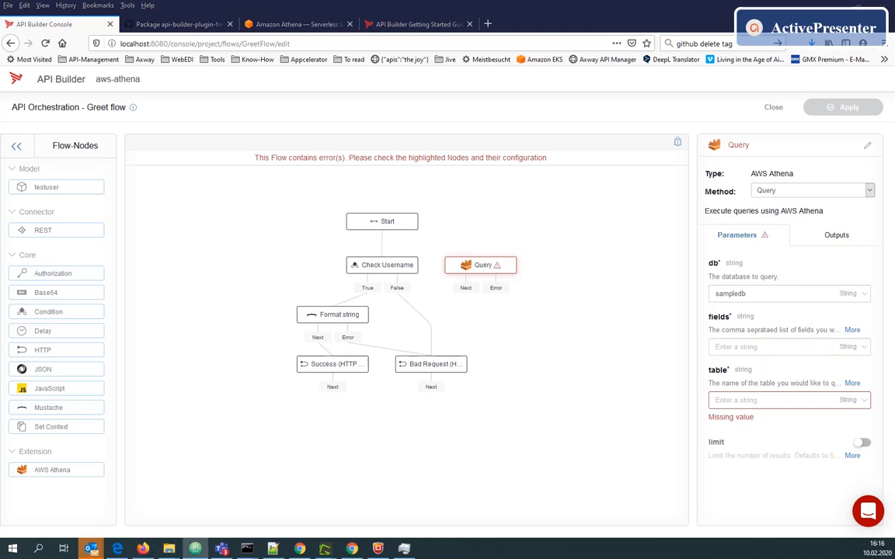
pyautogui.click(753, 346)
pyautogui.write('elb_name, request_port')
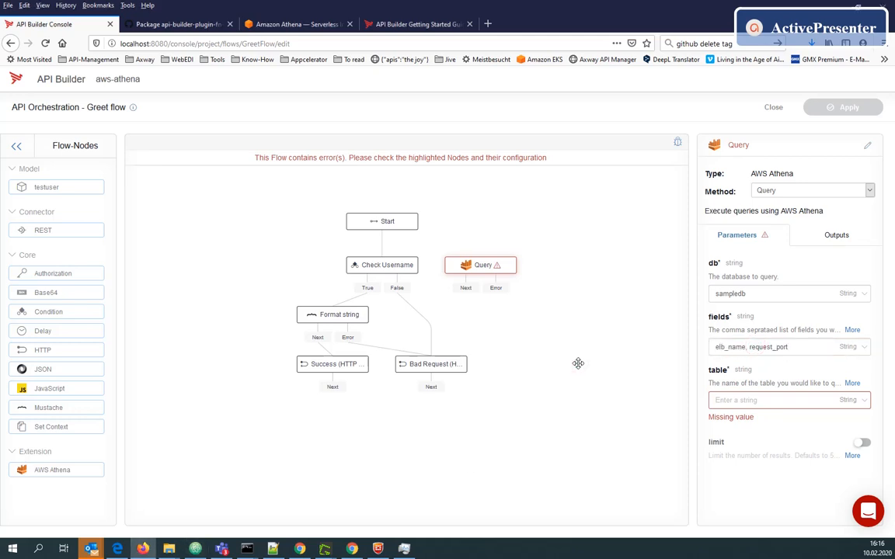
pyautogui.hotkey('alt', 'Tab')
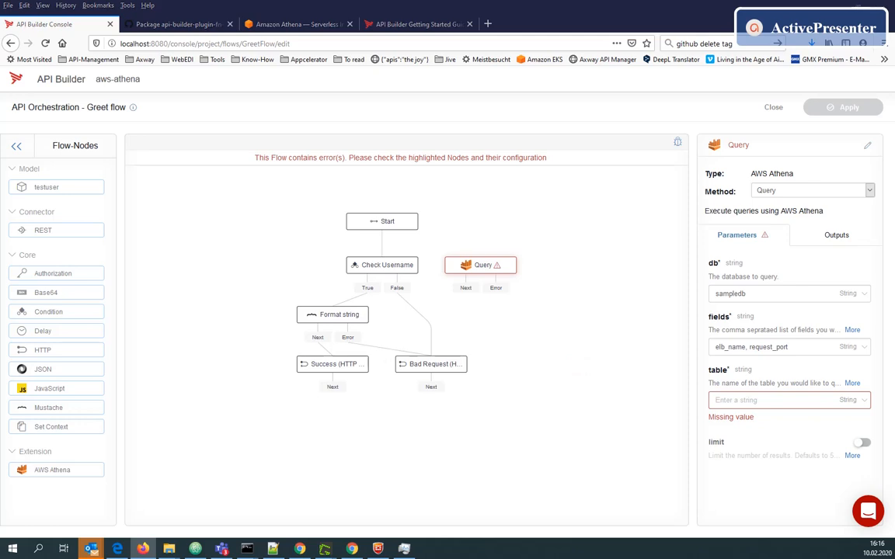
pyautogui.click(739, 399)
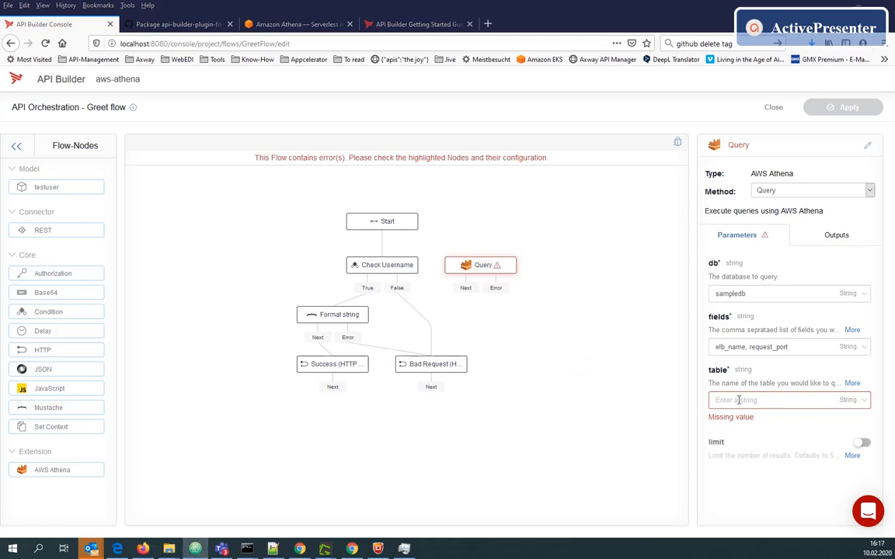
pyautogui.write('elb_logs')
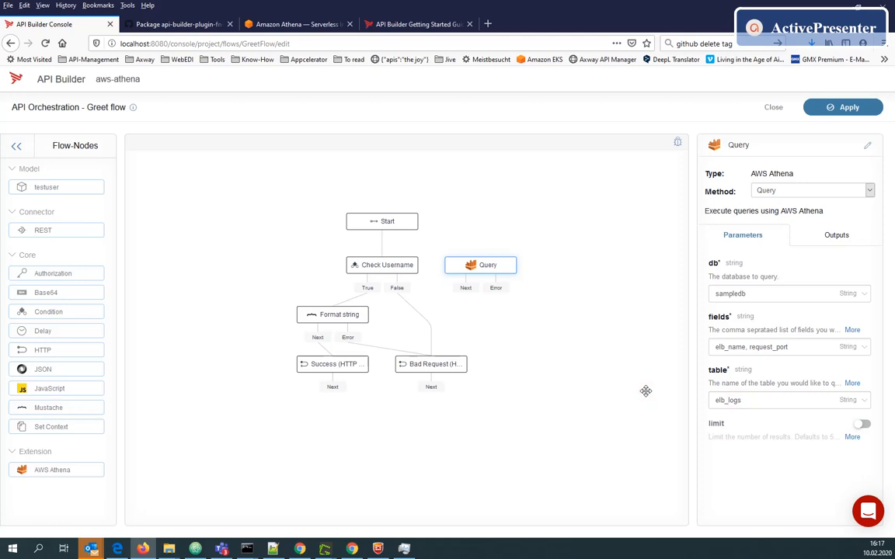
# Reconnect the Start node's output to the Query node
pyautogui.click(852, 436)
pyautogui.click(383, 225)
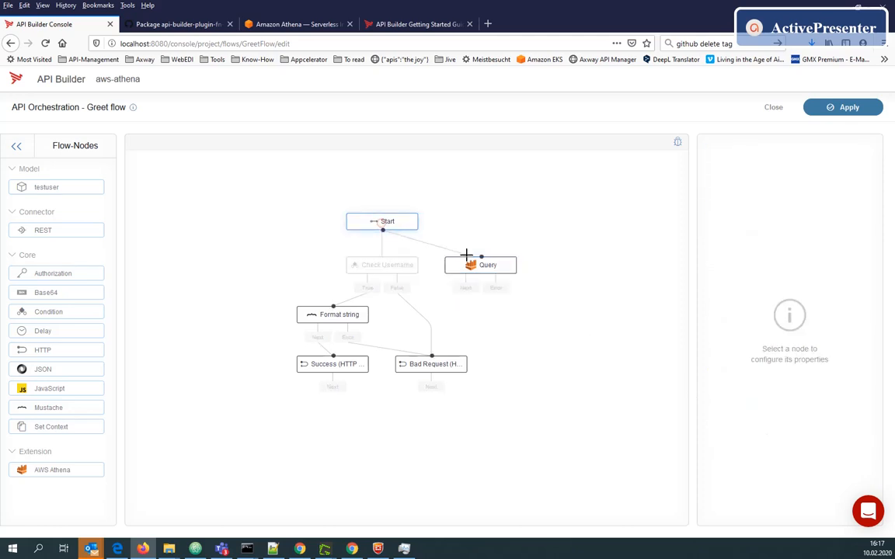
pyautogui.moveTo(395, 226); pyautogui.dragTo(485, 268)
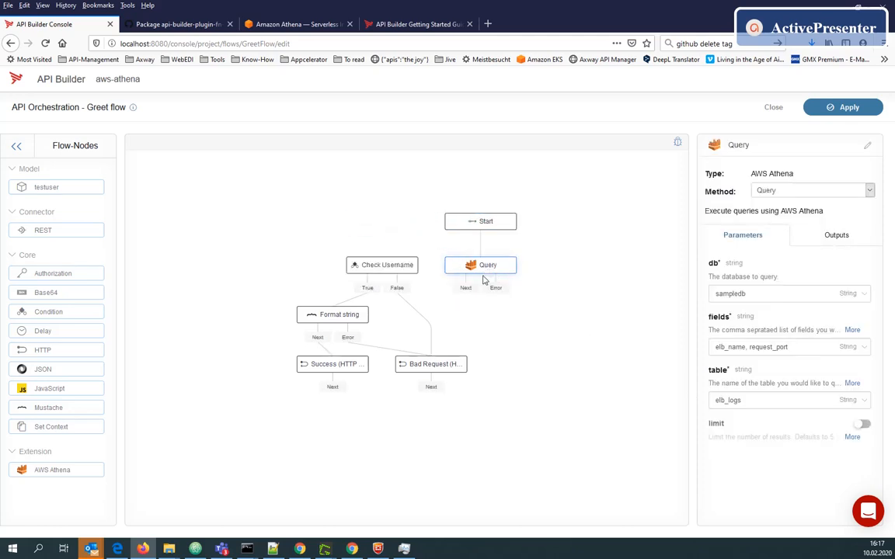
# Add a Set HTTP Response node and connect the Query node's Next output to it
pyautogui.click(466, 288)
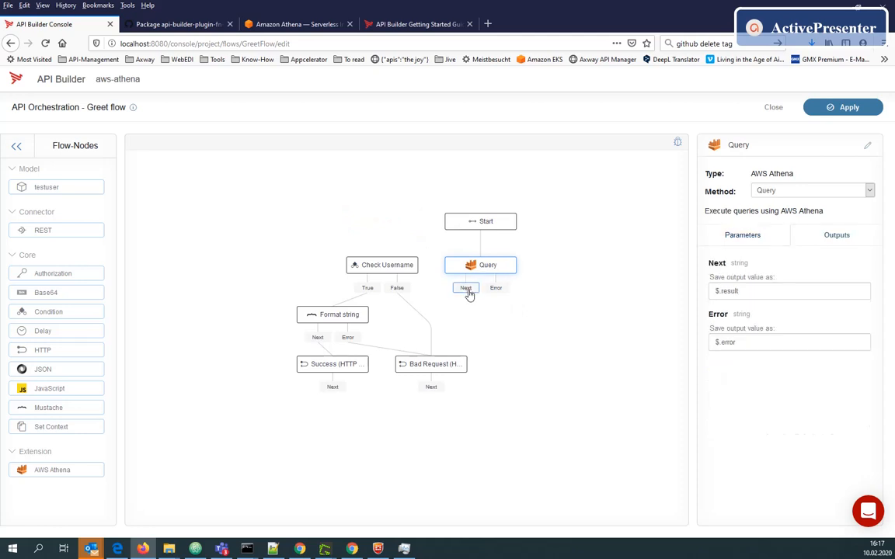
pyautogui.click(755, 291)
pyautogui.doubleClick(754, 291)
pyautogui.moveTo(36, 350); pyautogui.dragTo(532, 400)
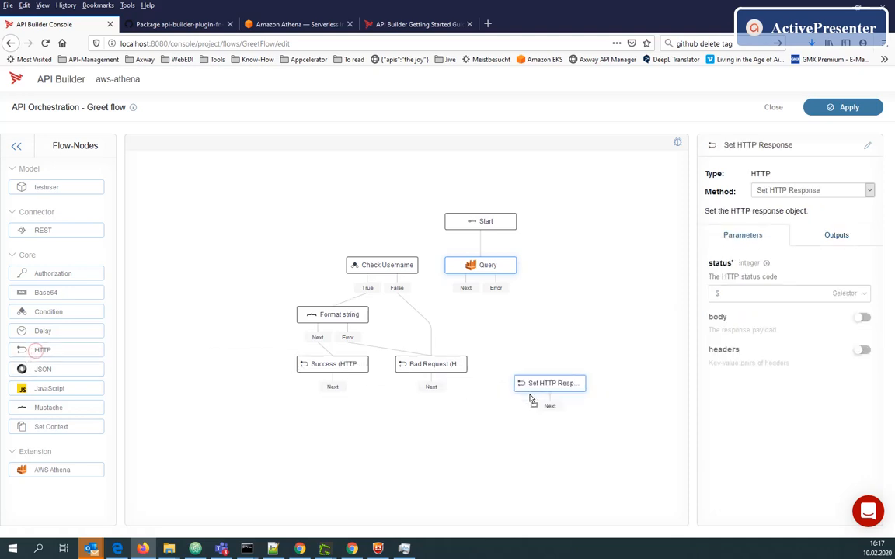
pyautogui.click(439, 270)
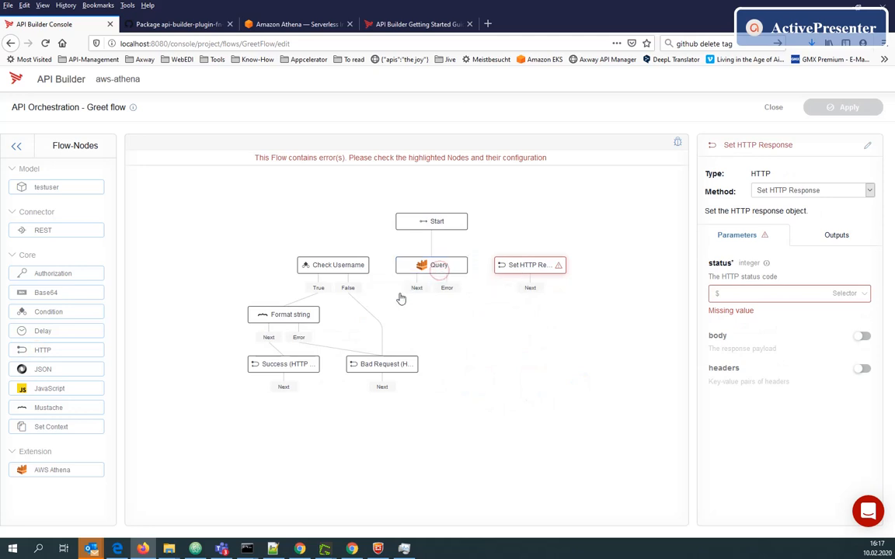
pyautogui.moveTo(412, 288); pyautogui.dragTo(535, 268)
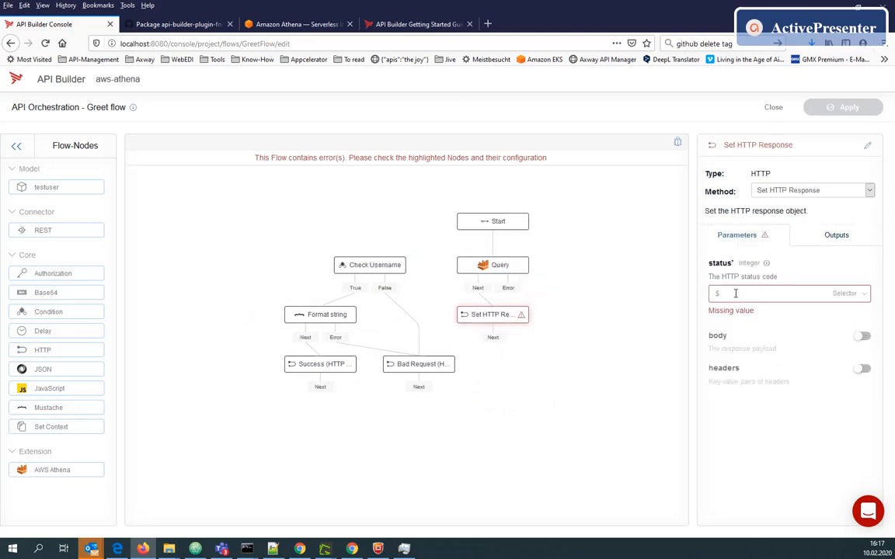
# Set the HTTP response status to 200 and enable the body with $.result
pyautogui.click(844, 292)
pyautogui.click(842, 316)
pyautogui.write('200')
pyautogui.click(861, 318)
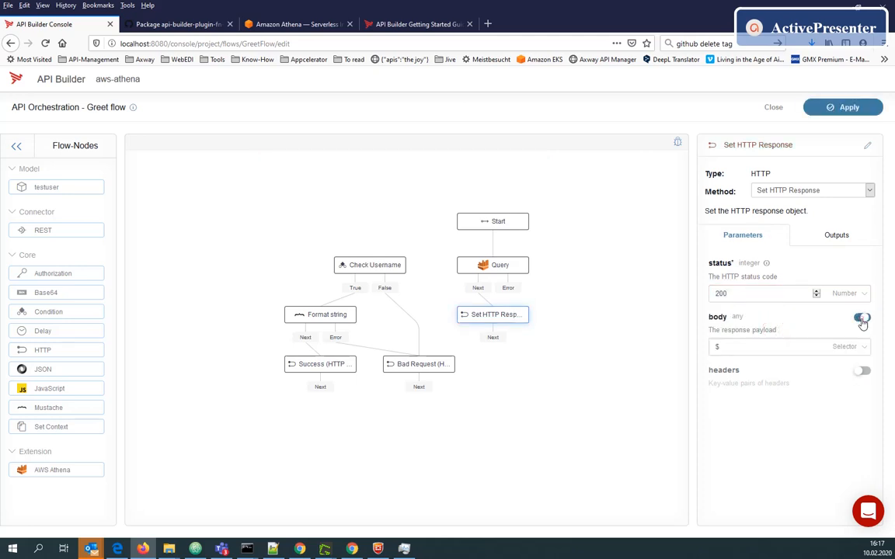
pyautogui.click(746, 344)
pyautogui.write('$.result')
# Execute the flow in the tester with a username parameter in the params JSON
pyautogui.click(677, 142)
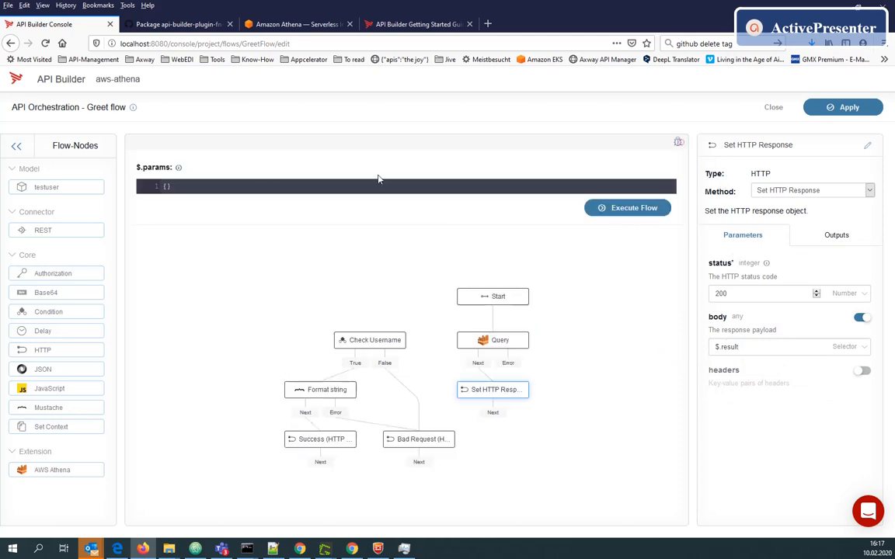
pyautogui.write('"')
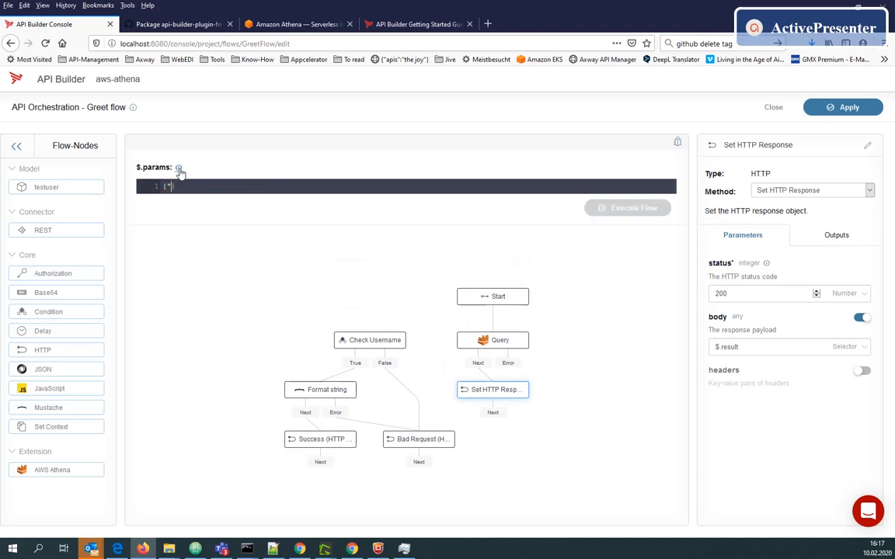
pyautogui.write('username":"chris"')
pyautogui.click(625, 207)
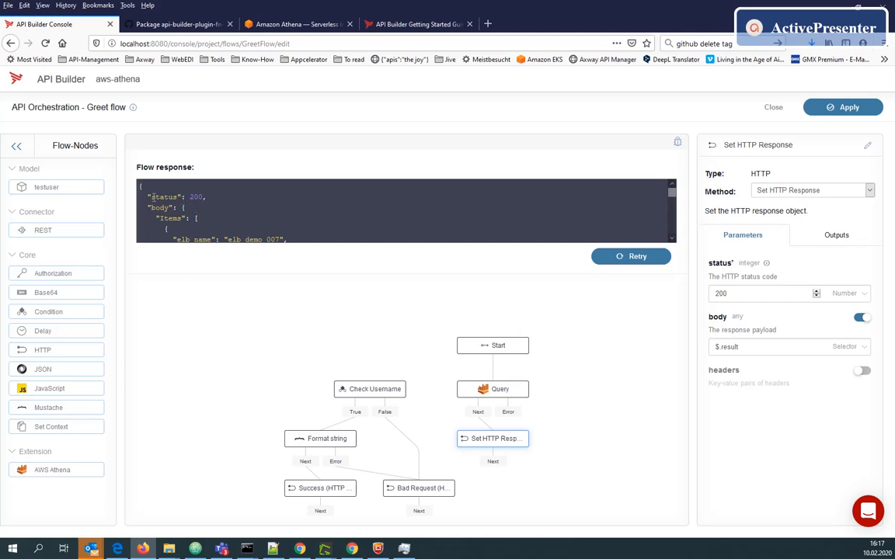
# Try setting the response body to $.result.body and rerunning the flow
pyautogui.moveTo(150, 197); pyautogui.dragTo(203, 197)
pyautogui.moveTo(146, 211); pyautogui.dragTo(202, 219)
pyautogui.scroll(-2, 199, 210)
pyautogui.scroll(2, 168, 239)
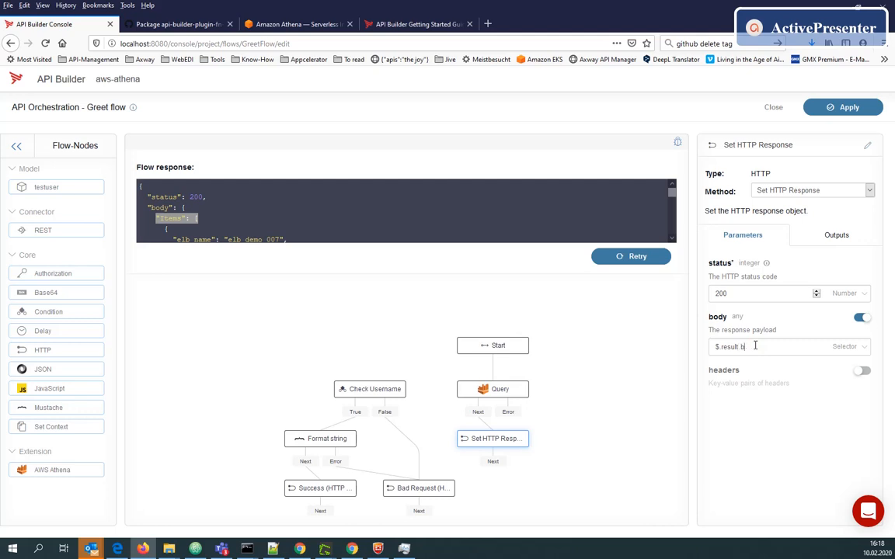
pyautogui.click(658, 345)
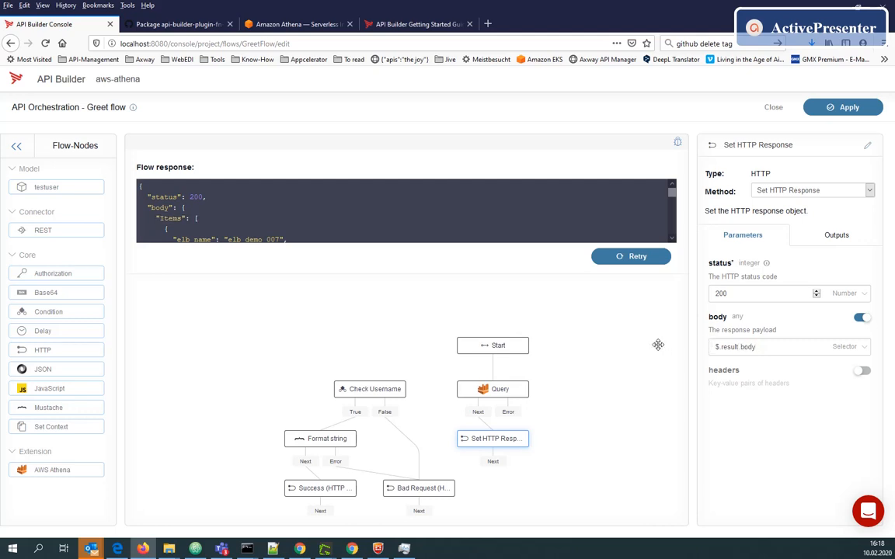
pyautogui.click(194, 219)
pyautogui.doubleClick(168, 218)
pyautogui.click(653, 348)
pyautogui.click(616, 262)
pyautogui.click(629, 207)
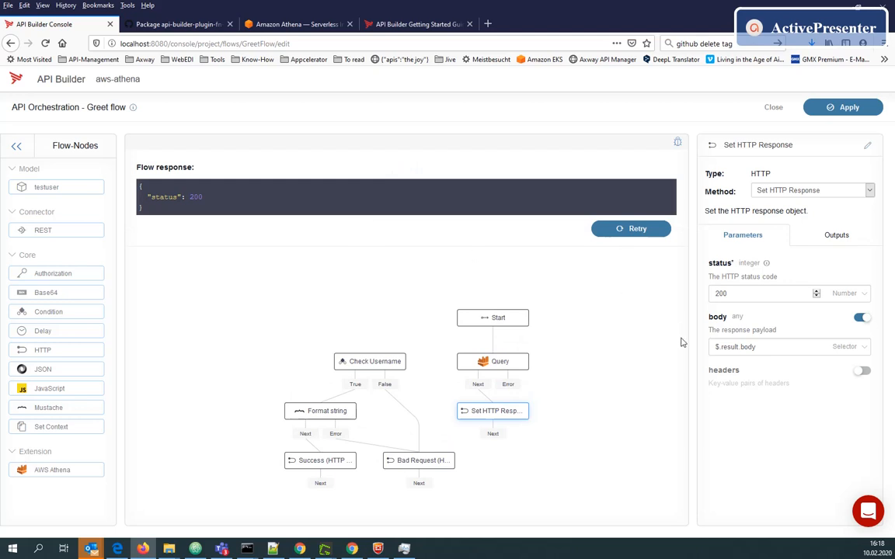
# Restore the response body to $.result and execute the flow again
pyautogui.doubleClick(741, 348)
pyautogui.press('BackSpace')
pyautogui.press('BackSpace')
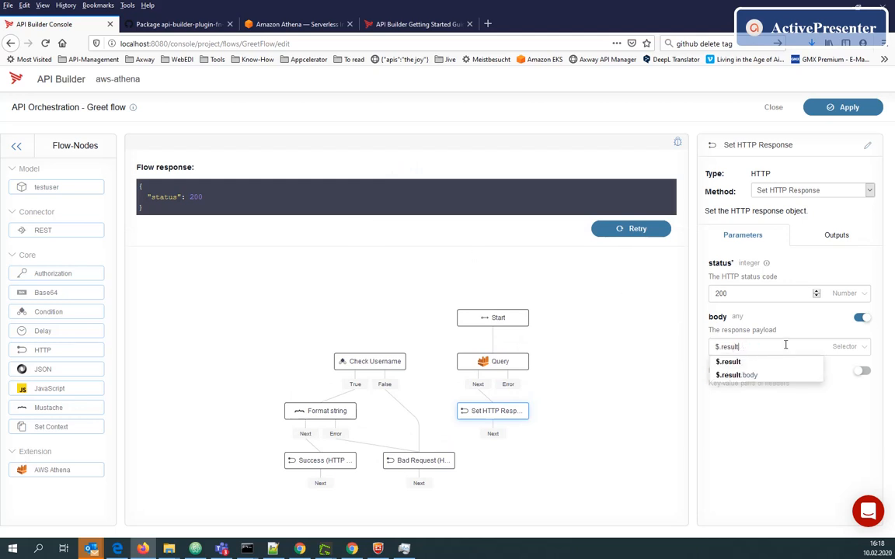
pyautogui.click(657, 296)
pyautogui.click(649, 230)
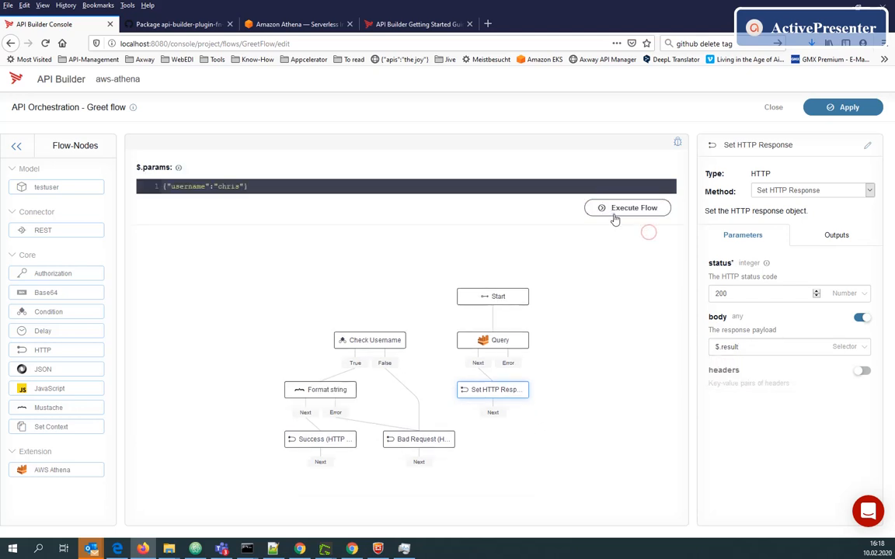
pyautogui.click(619, 211)
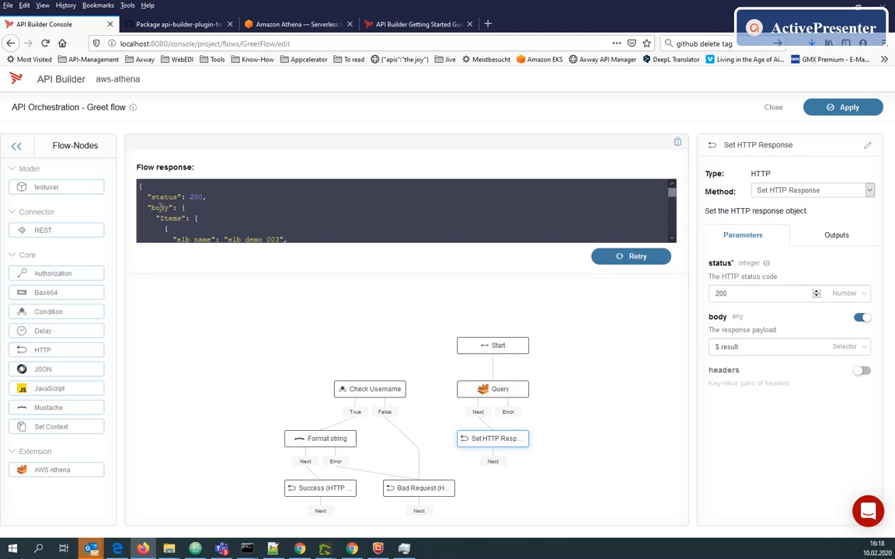
# Add request_ip to the Query node's comma-separated fields list
pyautogui.scroll(-5, 160, 207)
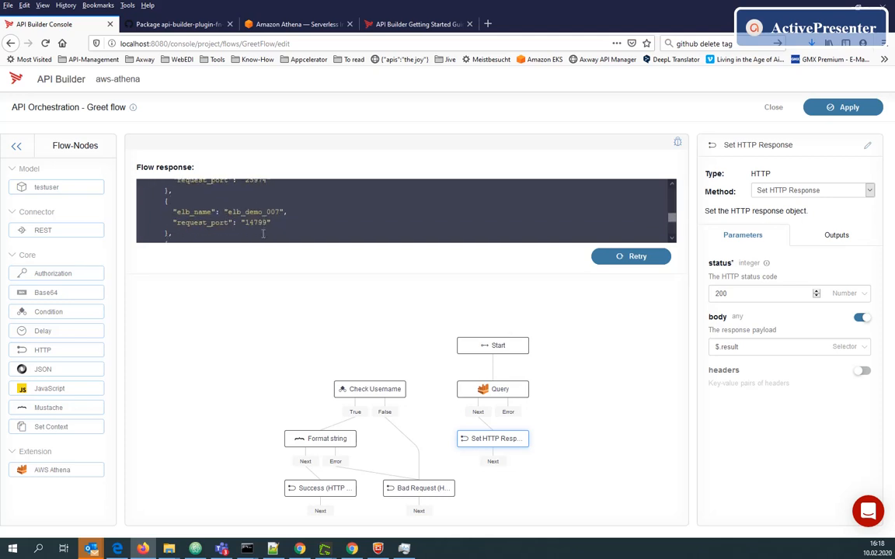
pyautogui.scroll(4, 262, 233)
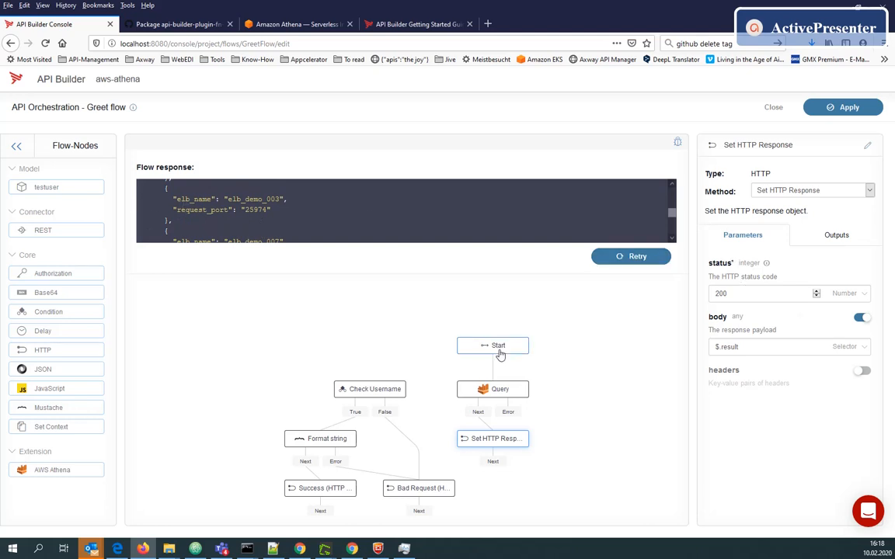
pyautogui.click(495, 389)
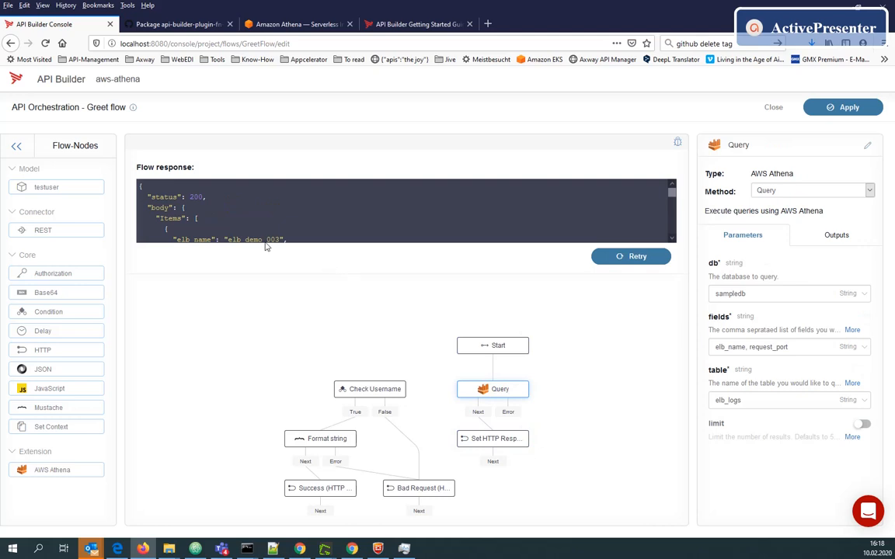
pyautogui.scroll(-2, 232, 232)
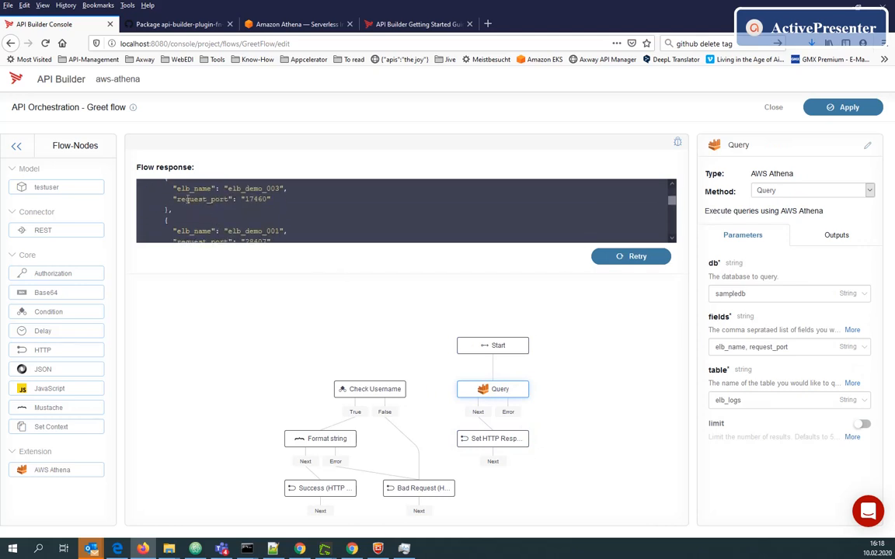
pyautogui.click(812, 343)
pyautogui.write(', request_ip')
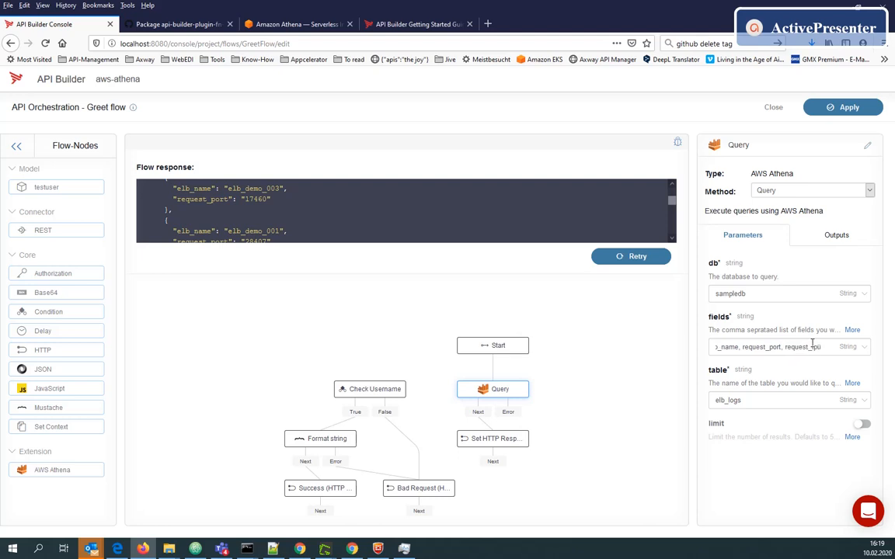
# Rerun the flow and scroll through the response to check the returned records
pyautogui.click(639, 259)
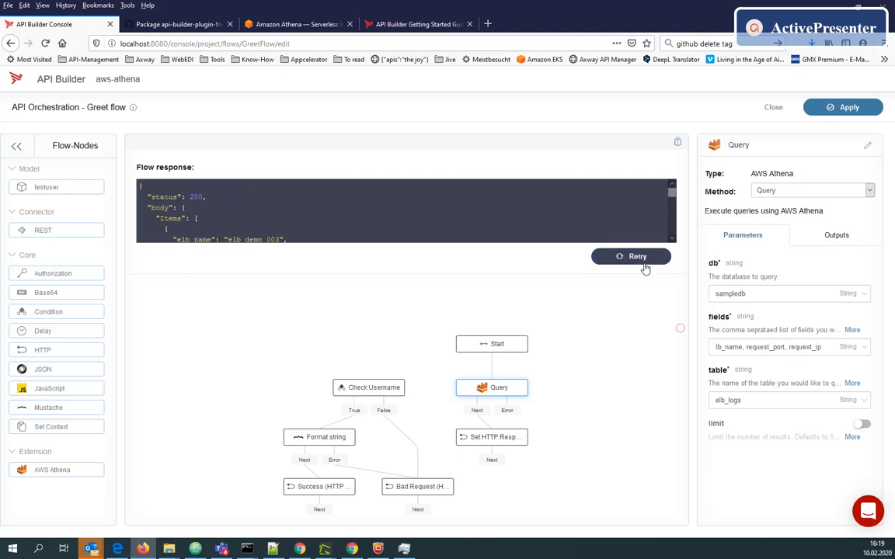
pyautogui.click(626, 208)
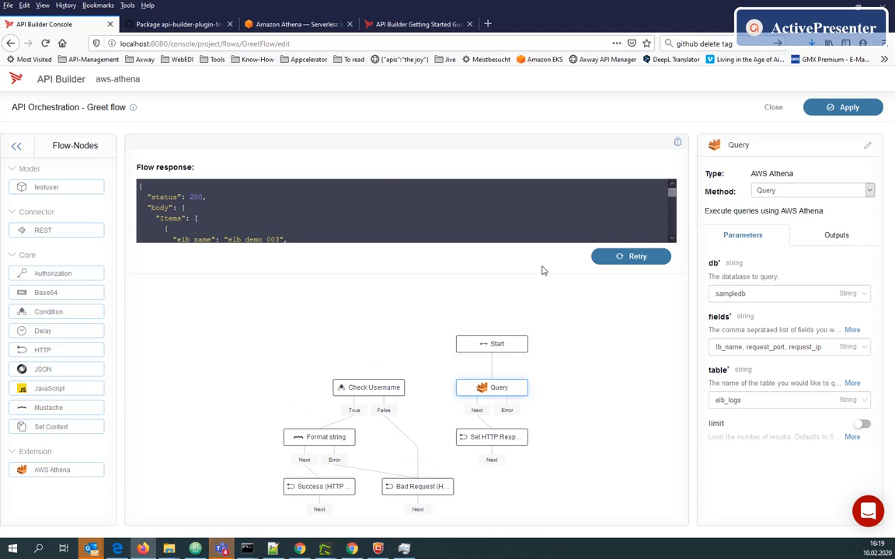
pyautogui.scroll(-2, 249, 210)
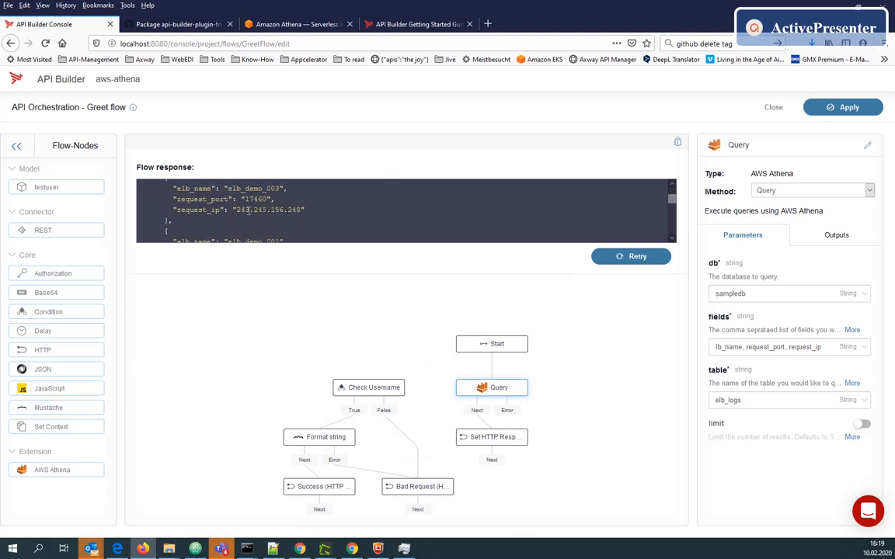